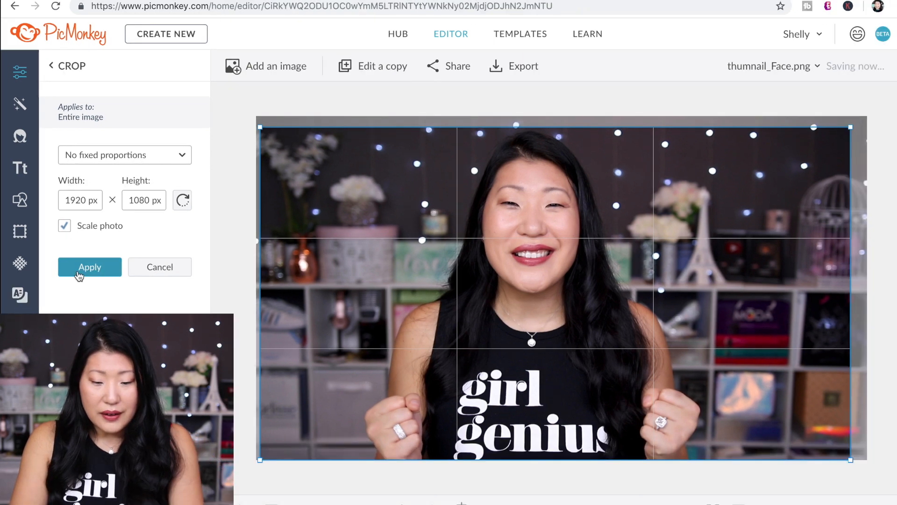
Crop the photo to 1920 x 1080 px with photo scaling and no fixed proportions.
left_click(86, 284)
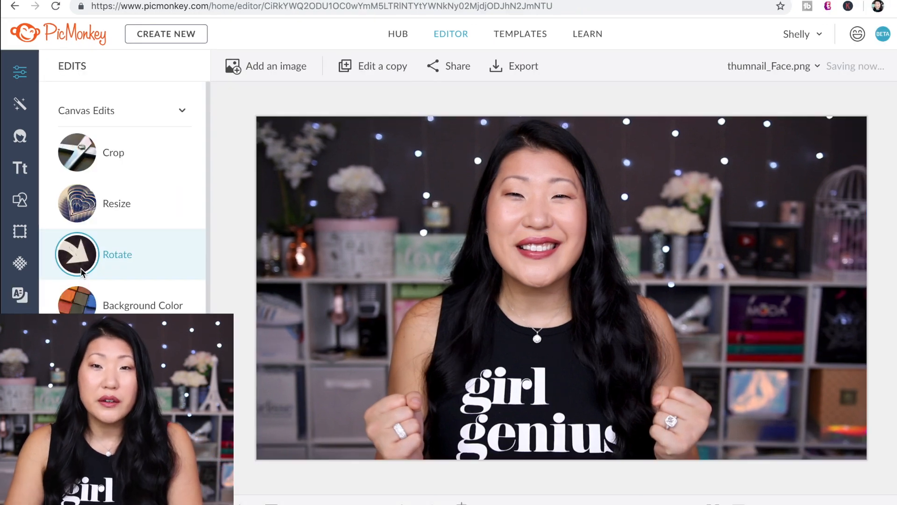
scroll(107, 261, "down", 4)
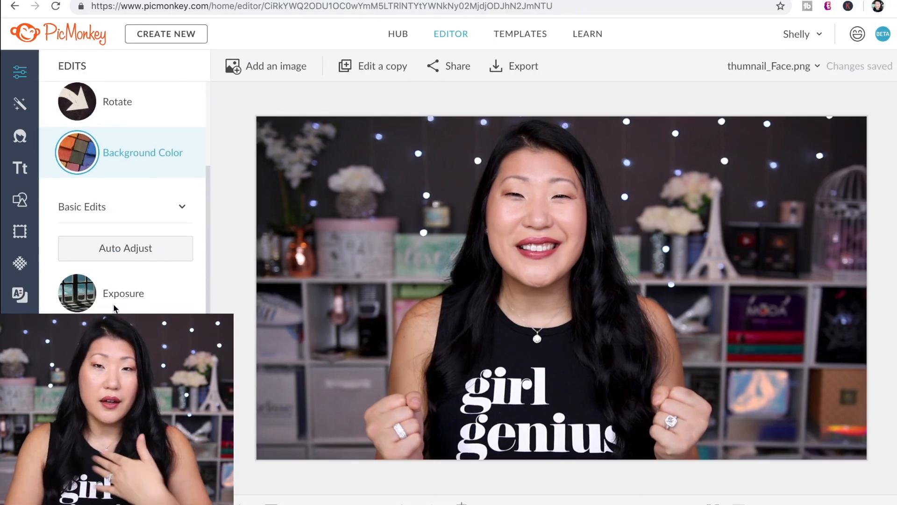
left_click(133, 280)
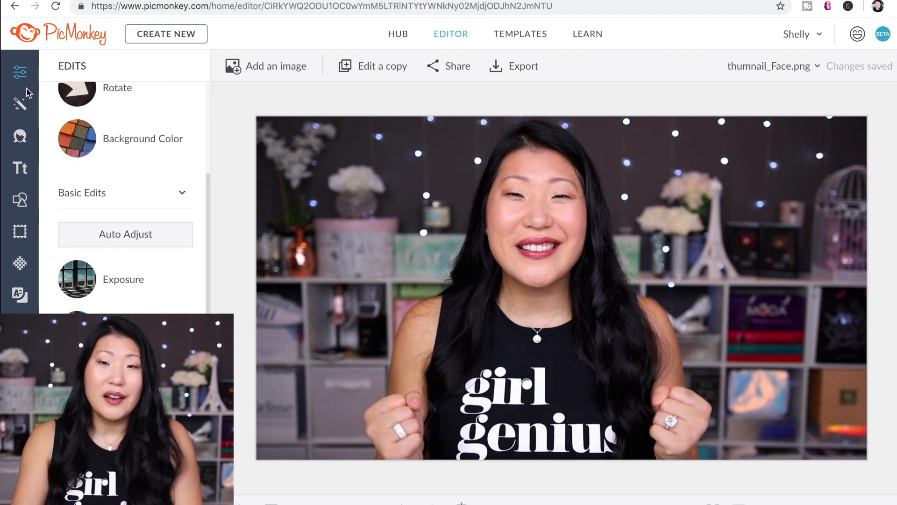
Airbrush the woman's facial skin with brush sizes 27 and 141 at 50% hardness.
left_click(23, 136)
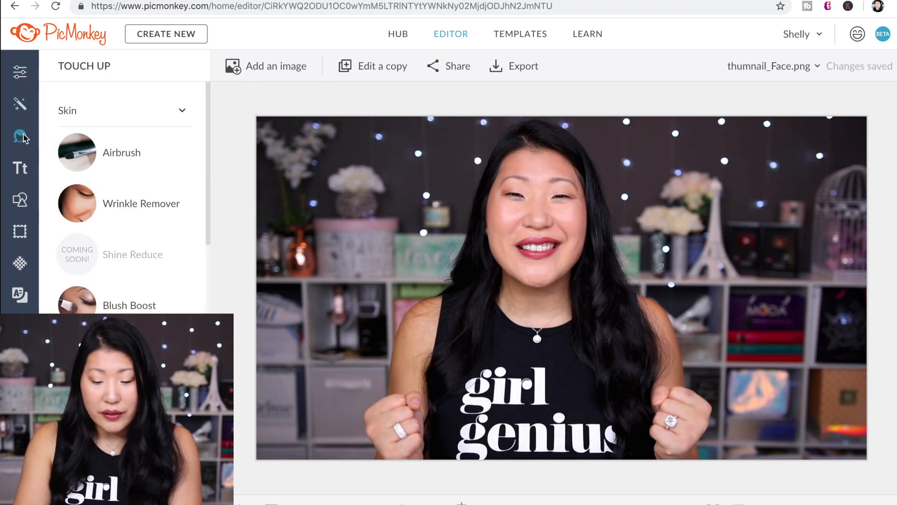
left_click(148, 154)
left_click_drag(87, 218, 78, 217)
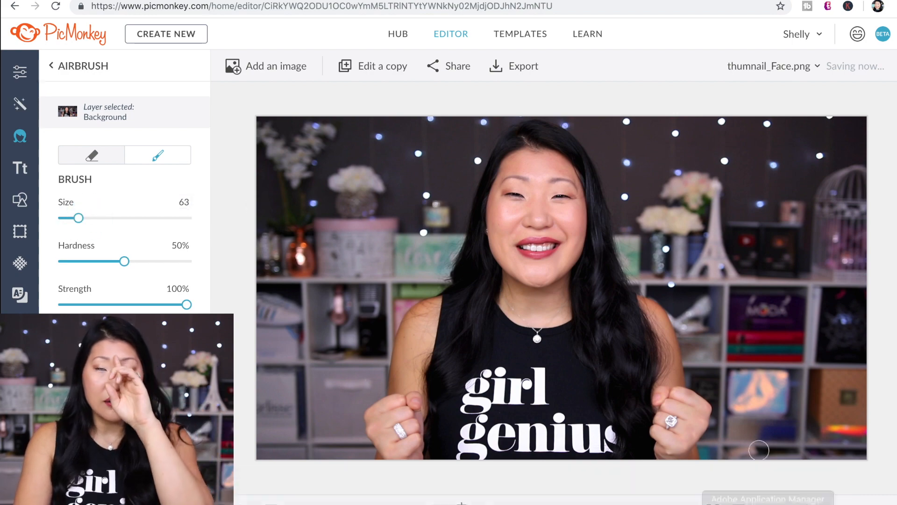
key("super+equal")
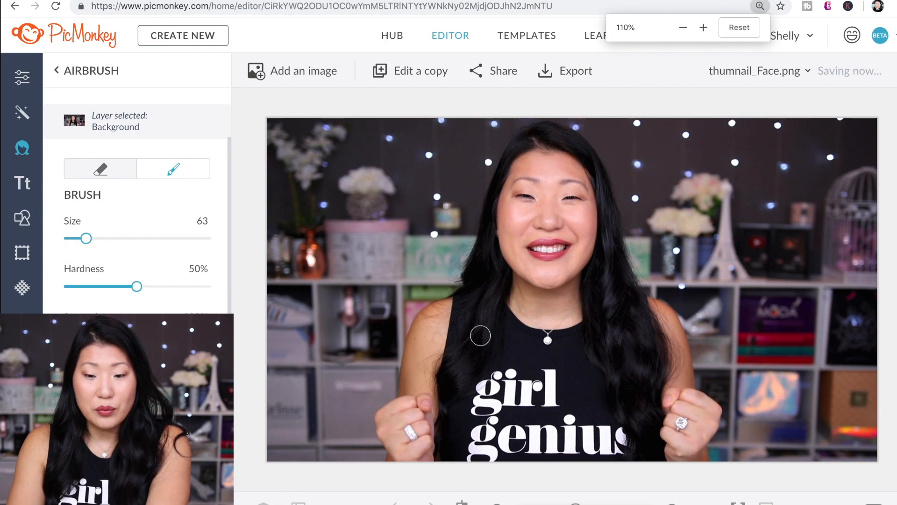
scroll(576, 248, "up", 3)
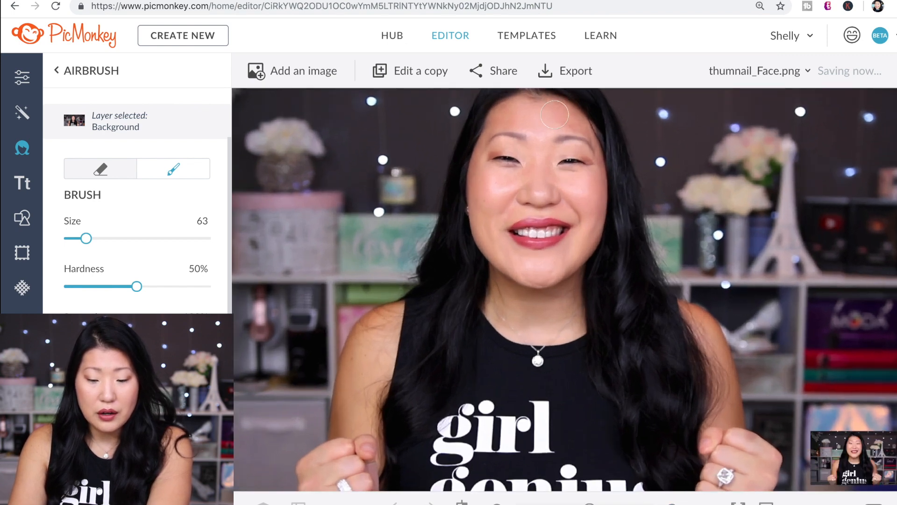
left_click_drag(88, 239, 76, 238)
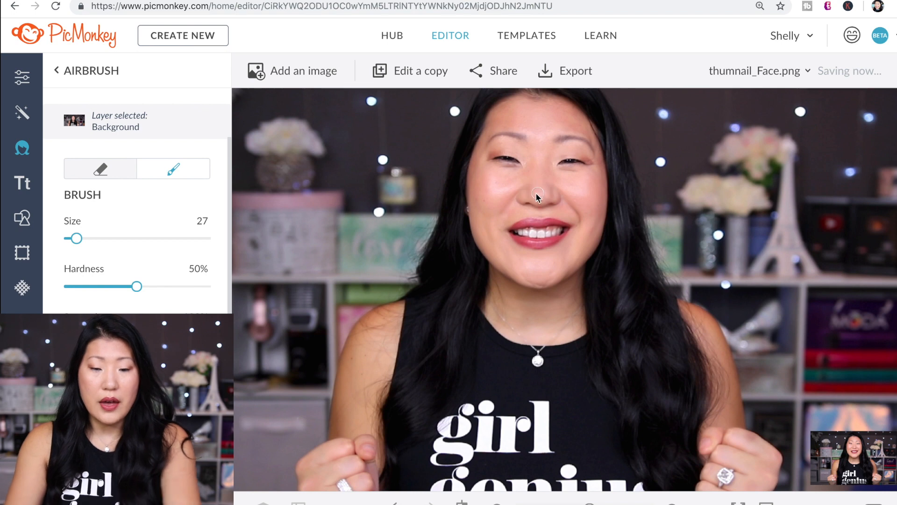
mouse_move(76, 238)
left_mouse_down()
mouse_move(119, 238)
mouse_move(108, 238)
left_mouse_up()
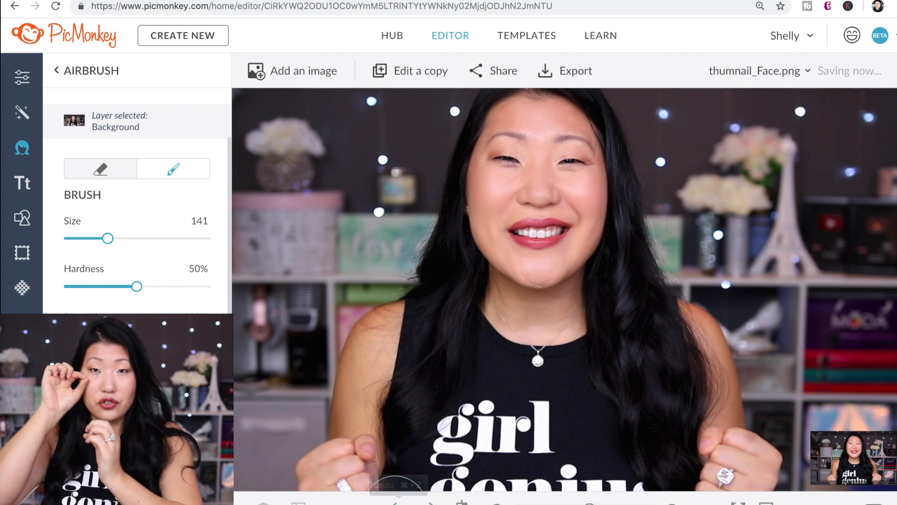
mouse_move(133, 233)
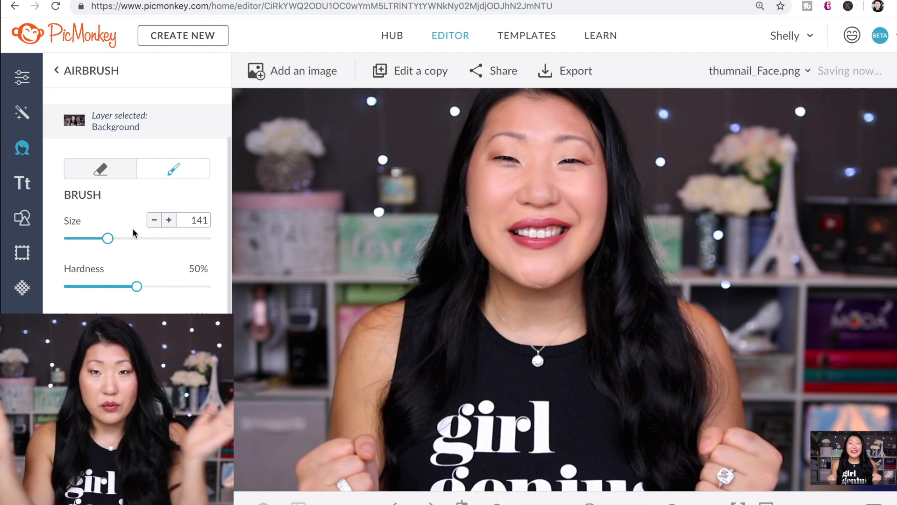
Add color to the woman's cheeks with Blush Boost at brush size 113 and 50% hardness.
left_click(56, 70)
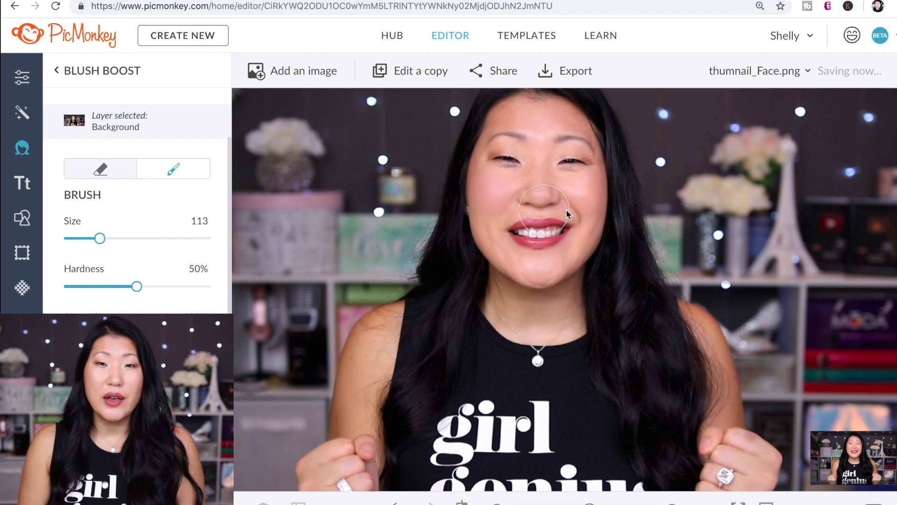
left_click(593, 192)
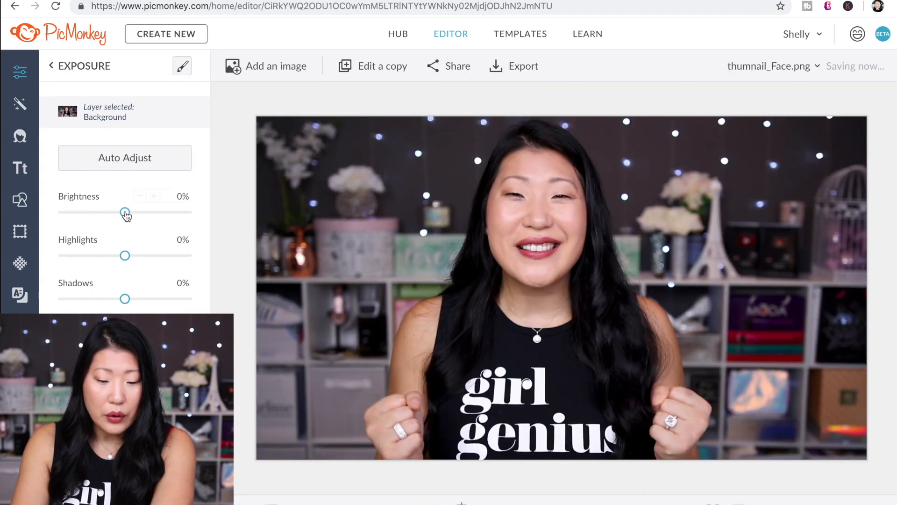
Adjust the photo's exposure to 4% brightness, -13% highlights and -1% shadows.
left_click_drag(125, 211, 129, 214)
left_click_drag(125, 256, 119, 257)
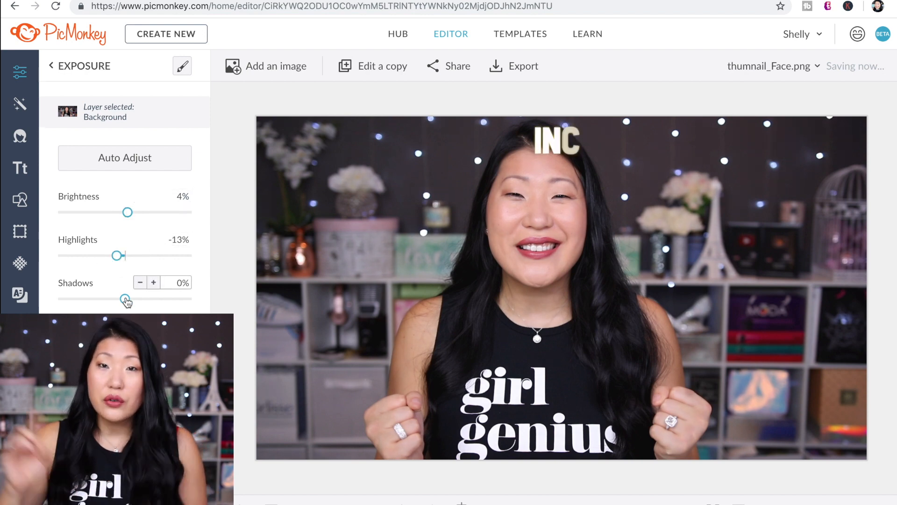
left_click_drag(125, 300, 118, 301)
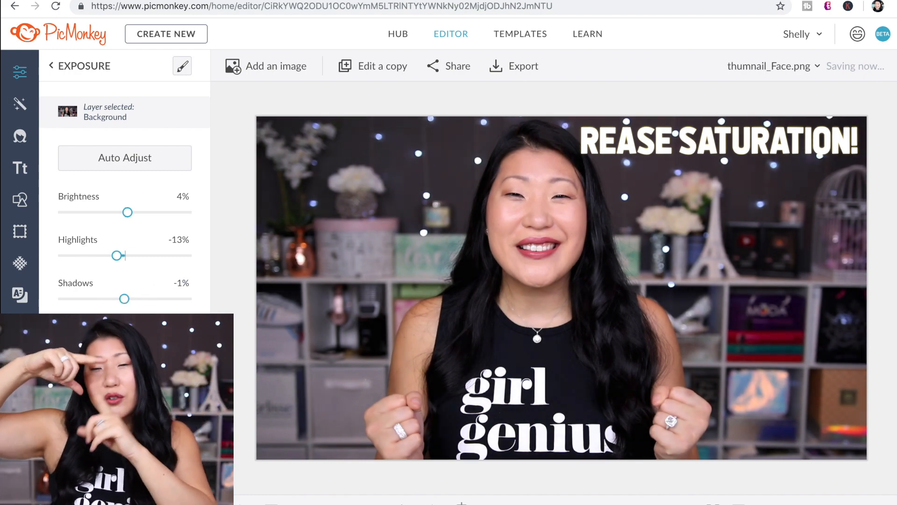
Open the color adjustments for the photo and increase its saturation.
left_click(123, 330)
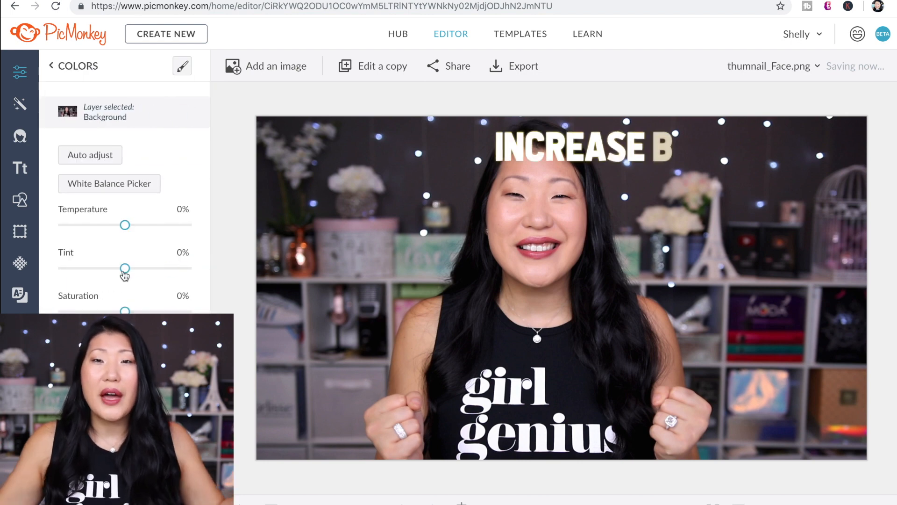
left_click(125, 310)
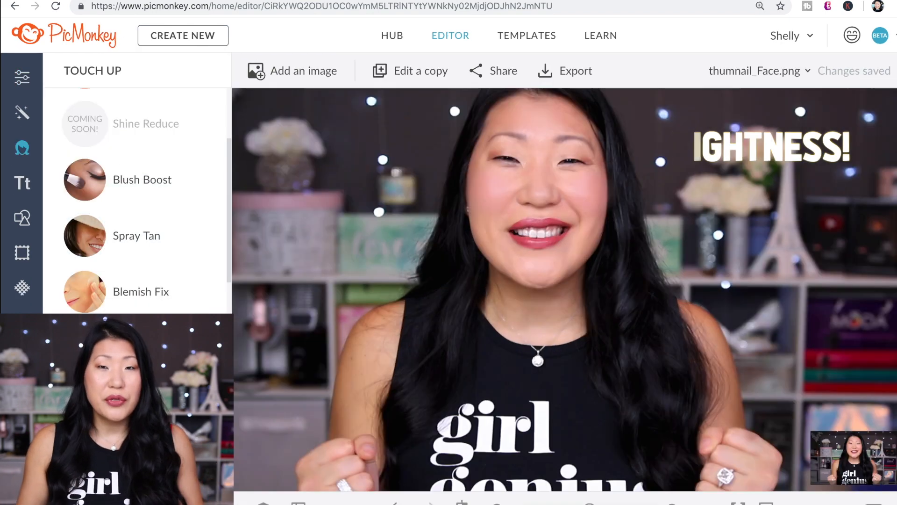
Whiten the woman's teeth with the Teeth Whiten brush at sizes 27 and 39, 50% hardness.
left_click(89, 348)
left_click(90, 239)
left_click_drag(90, 240, 77, 238)
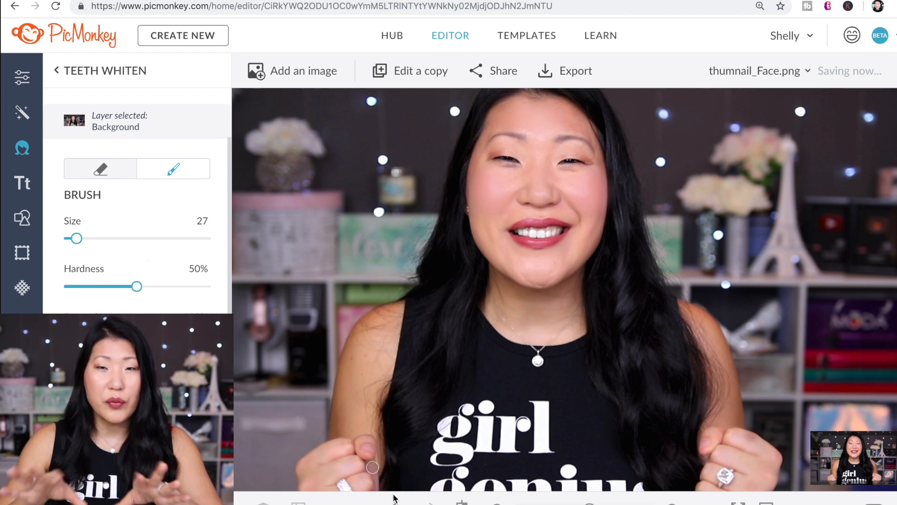
left_click_drag(83, 239, 86, 238)
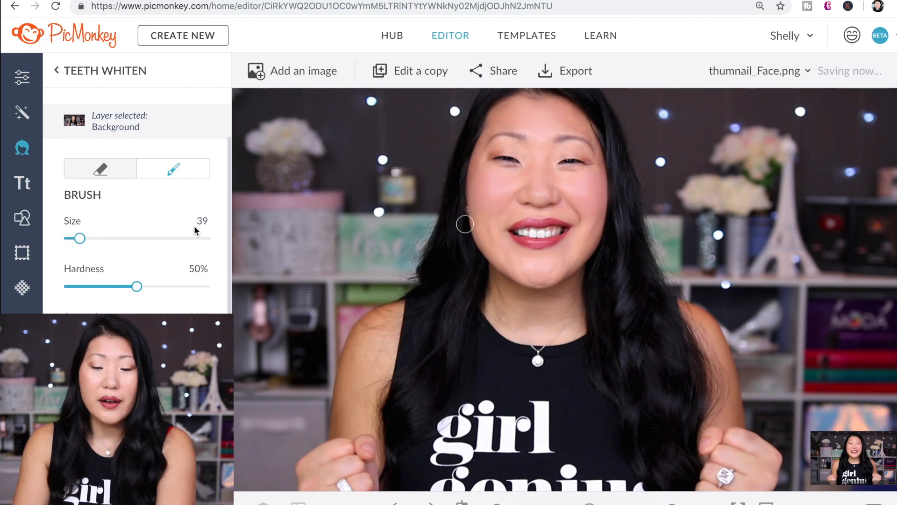
left_click_drag(80, 238, 71, 245)
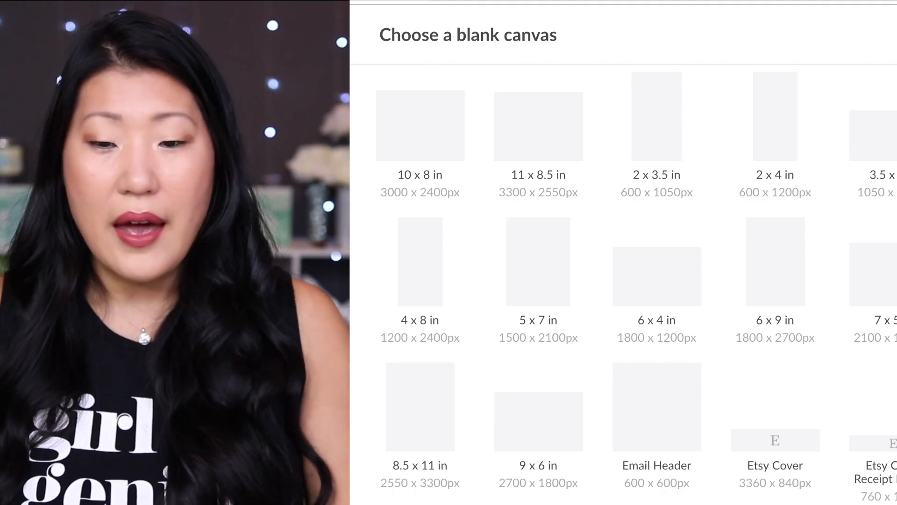
Create a blank canvas named Blank 1920 x 1080 in the Unsorted folder.
key("Return")
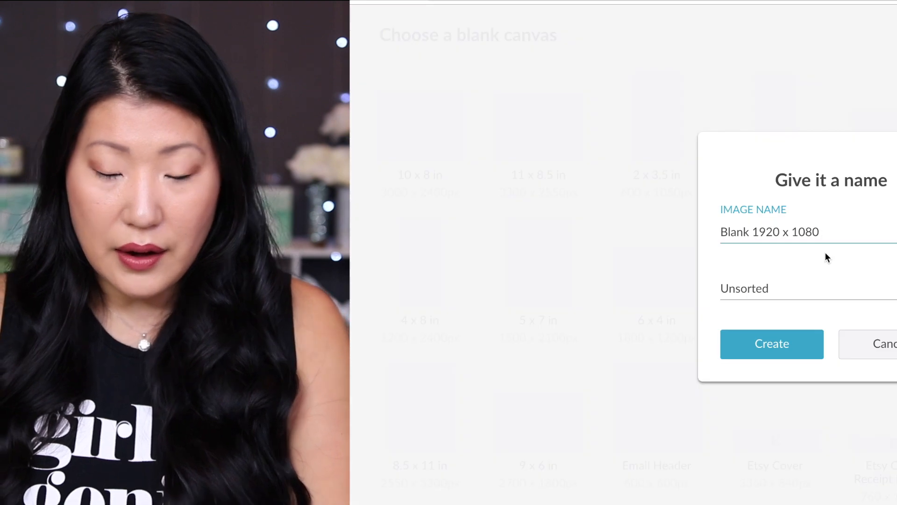
left_click(776, 340)
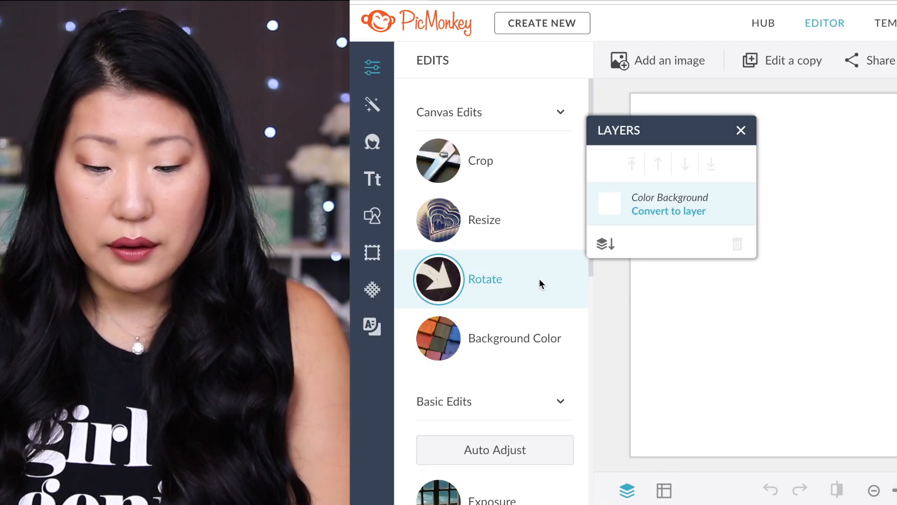
Make the blank canvas background transparent and dismiss the layers list.
left_click(494, 350)
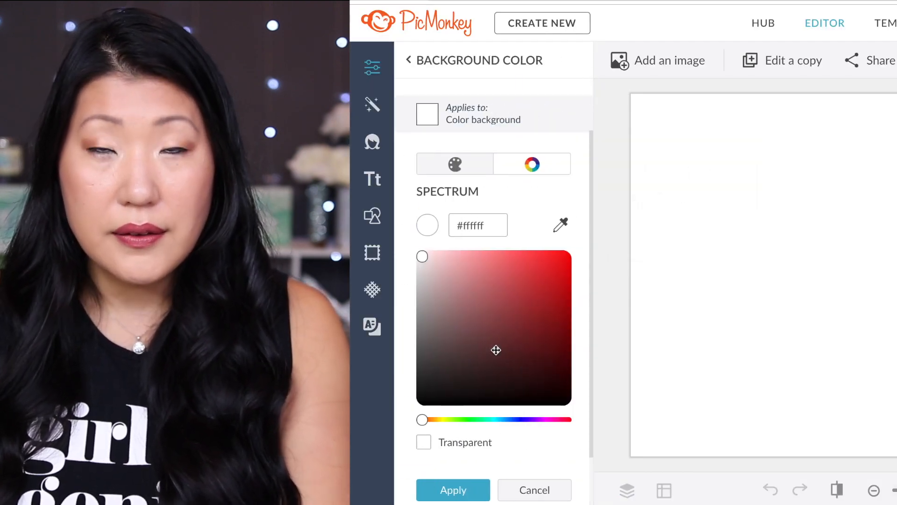
left_click(424, 443)
left_click(446, 489)
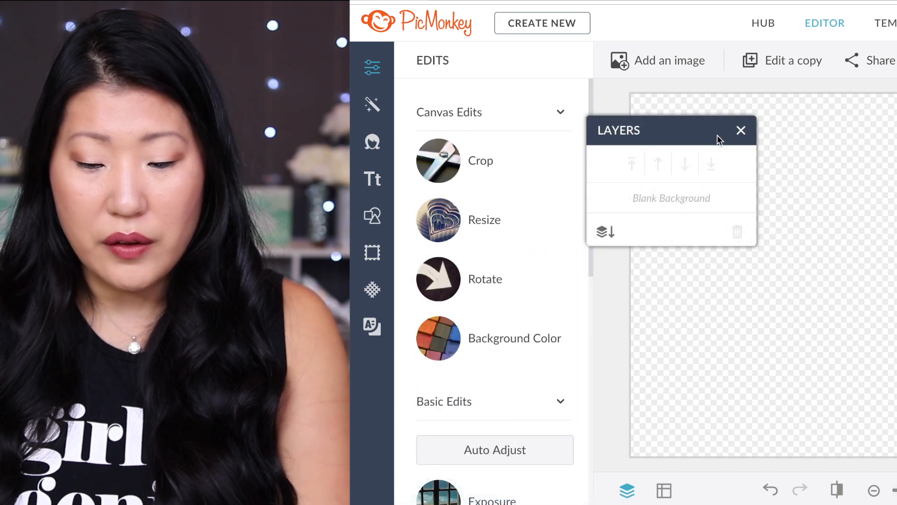
left_click(742, 132)
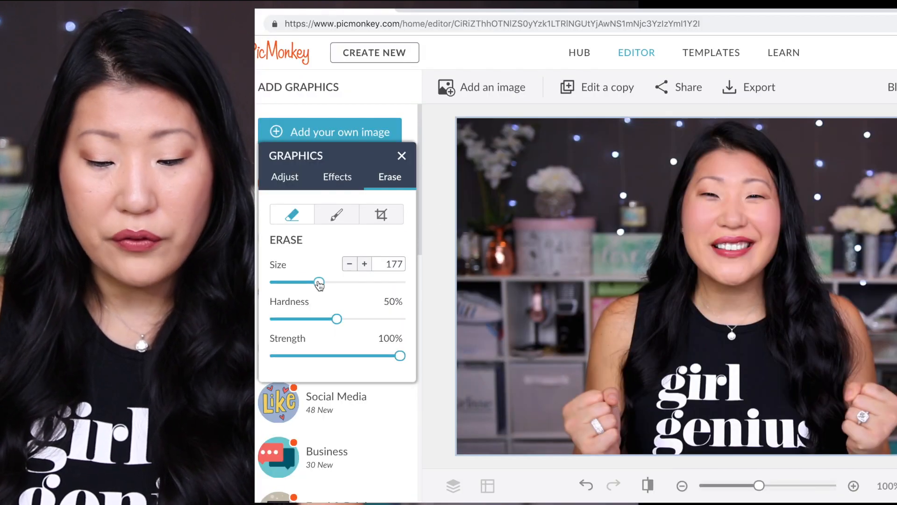
Erase the photo background around the woman, starting with eraser size 177 and going down to 14 near her outline.
mouse_move(480, 443)
left_mouse_down()
mouse_move(498, 200)
mouse_move(587, 177)
mouse_move(859, 187)
mouse_move(883, 327)
left_mouse_up()
left_click_drag(859, 140, 885, 224)
mouse_move(319, 282)
left_mouse_down()
mouse_move(281, 282)
mouse_move(288, 282)
left_mouse_up()
mouse_move(556, 451)
left_mouse_down()
mouse_move(538, 411)
mouse_move(559, 381)
mouse_move(617, 235)
mouse_move(604, 243)
mouse_move(595, 301)
mouse_move(709, 103)
mouse_move(797, 148)
mouse_move(830, 234)
mouse_move(874, 310)
mouse_move(894, 383)
mouse_move(891, 456)
mouse_move(868, 281)
mouse_move(869, 292)
mouse_move(790, 135)
mouse_move(697, 114)
left_mouse_up()
mouse_move(565, 356)
left_mouse_down()
mouse_move(551, 412)
mouse_move(555, 460)
left_mouse_up()
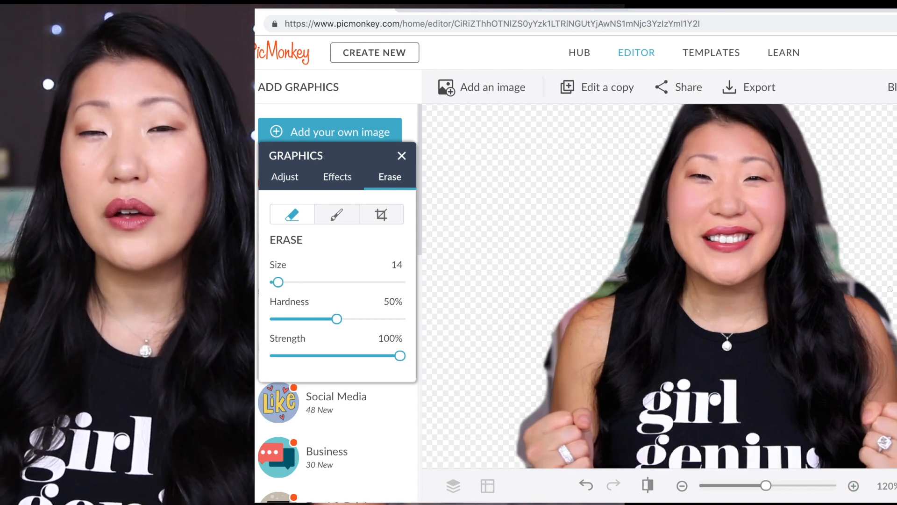
Erase the leftover background along the woman's hair, shoulders and arms with eraser size 125.
left_click(336, 215)
left_click(298, 213)
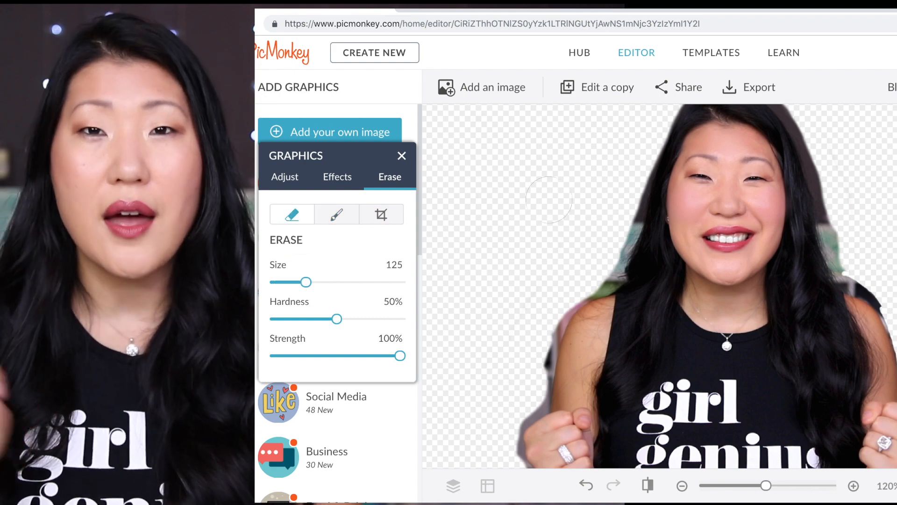
left_click_drag(636, 198, 515, 456)
left_click_drag(841, 267, 831, 229)
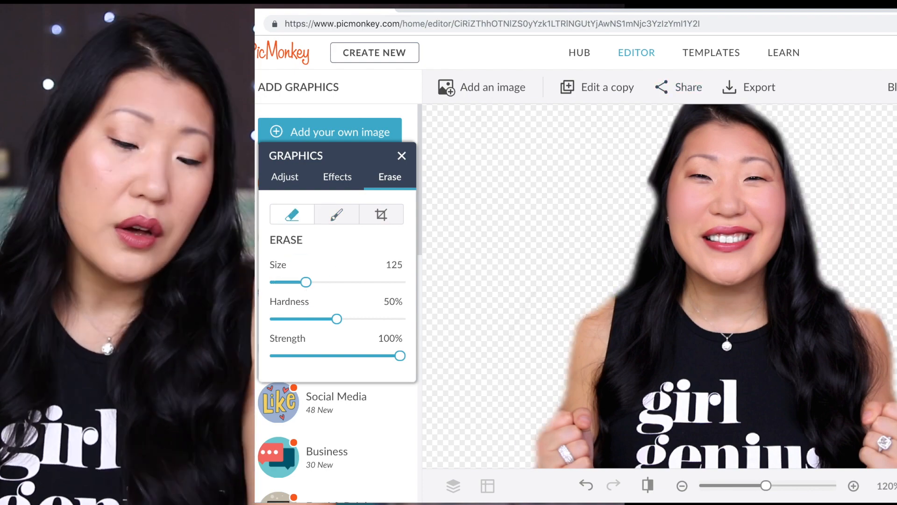
Paint back the erased edges of the woman's hair, arm and hand with the restore brush at size 82.
left_click(682, 485)
left_click(336, 214)
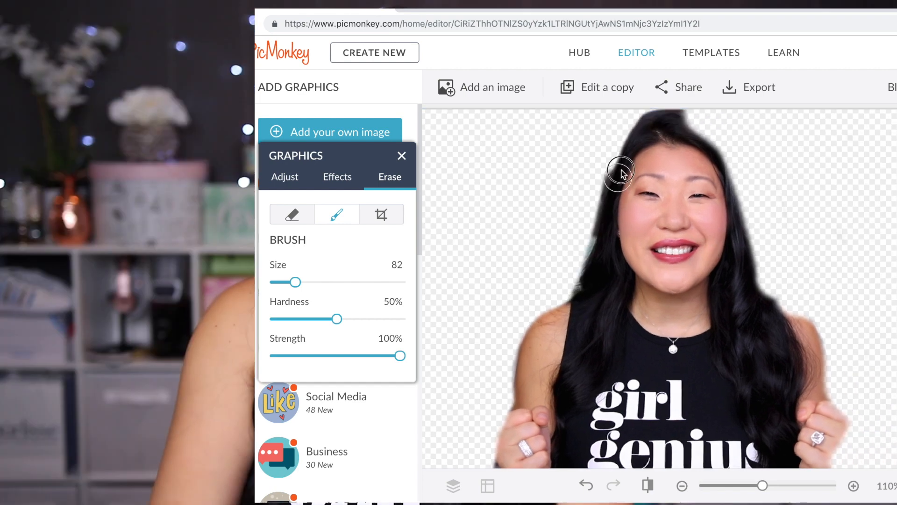
mouse_move(621, 172)
left_mouse_down()
mouse_move(683, 126)
mouse_move(732, 205)
mouse_move(764, 290)
mouse_move(814, 335)
mouse_move(833, 480)
mouse_move(848, 462)
left_mouse_up()
Erase the stray background bits around the woman's hair, arm and hand with eraser size 39.
left_click(292, 214)
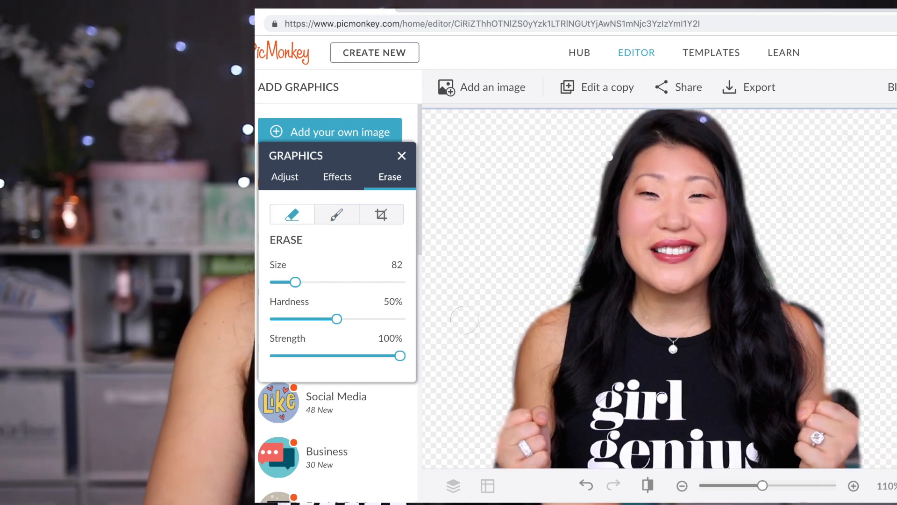
left_click_drag(296, 282, 284, 282)
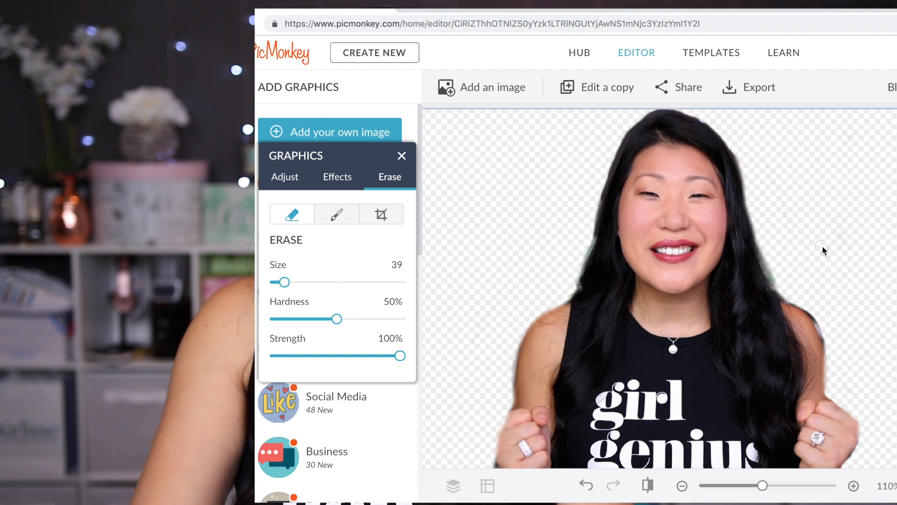
key("ctrl+minus")
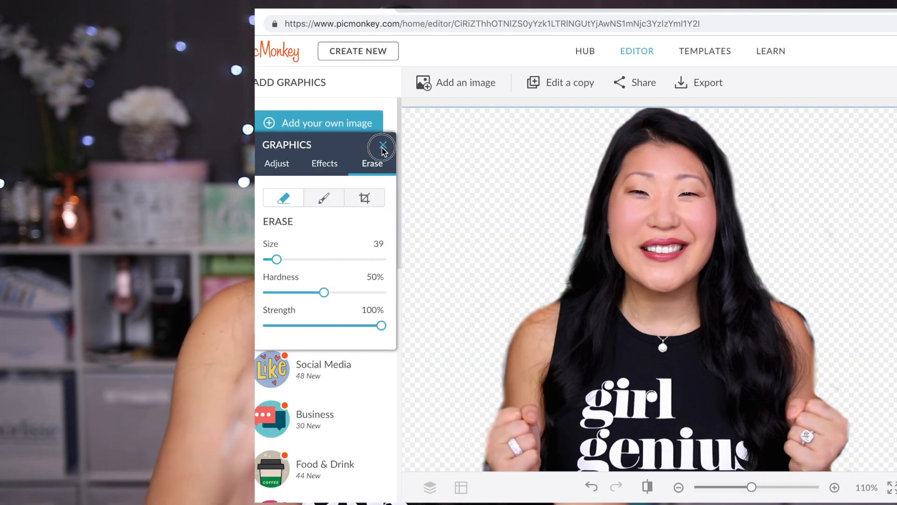